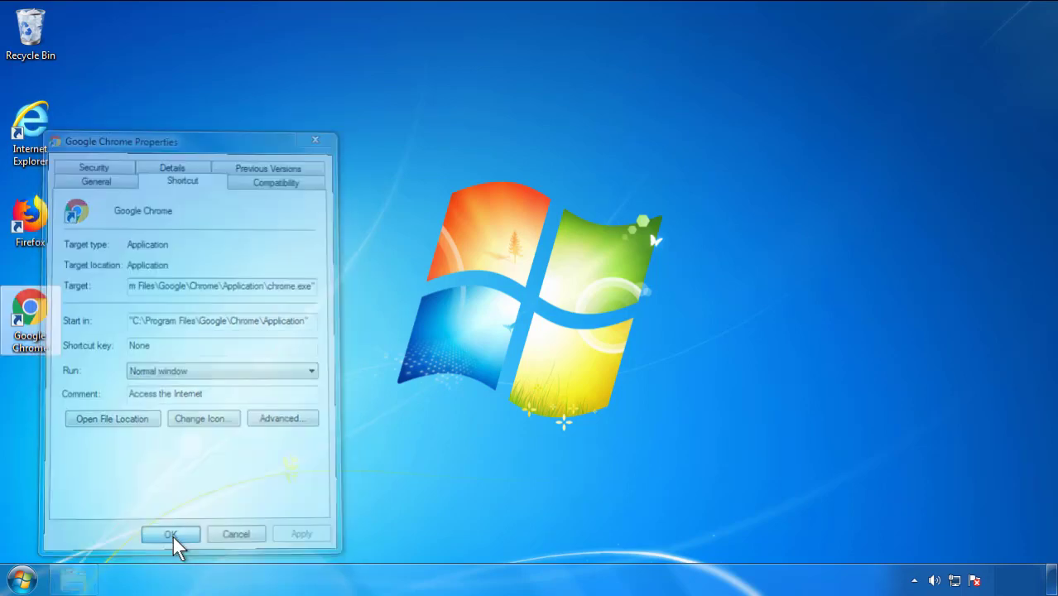
Confirm and close the Google Chrome shortcut's Properties dialog, leaving the Start menu showing
{"action": "left_click", "coordinate": [22, 579]}
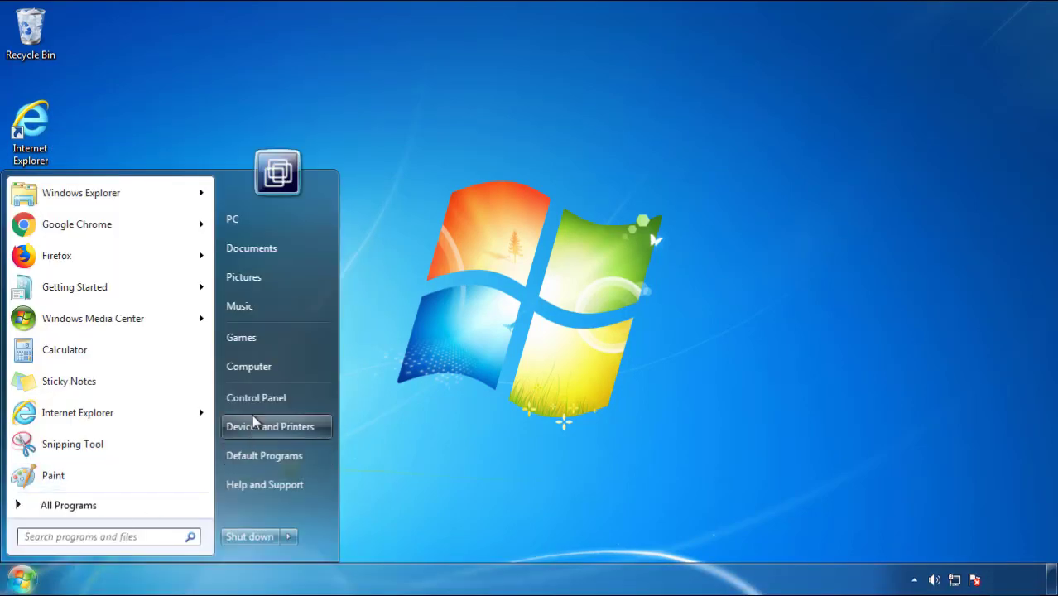
Uninstall SearchMine 2.00 from Programs and Features, sorted newest-installed first, and finish its wizard
{"action": "left_click", "coordinate": [266, 390]}
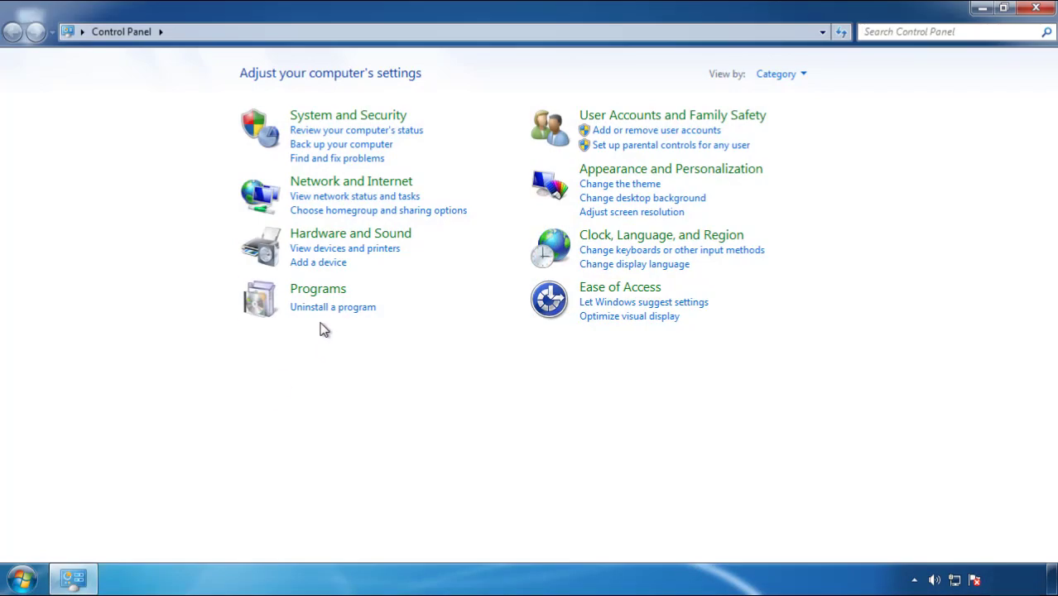
{"action": "left_click", "coordinate": [331, 311]}
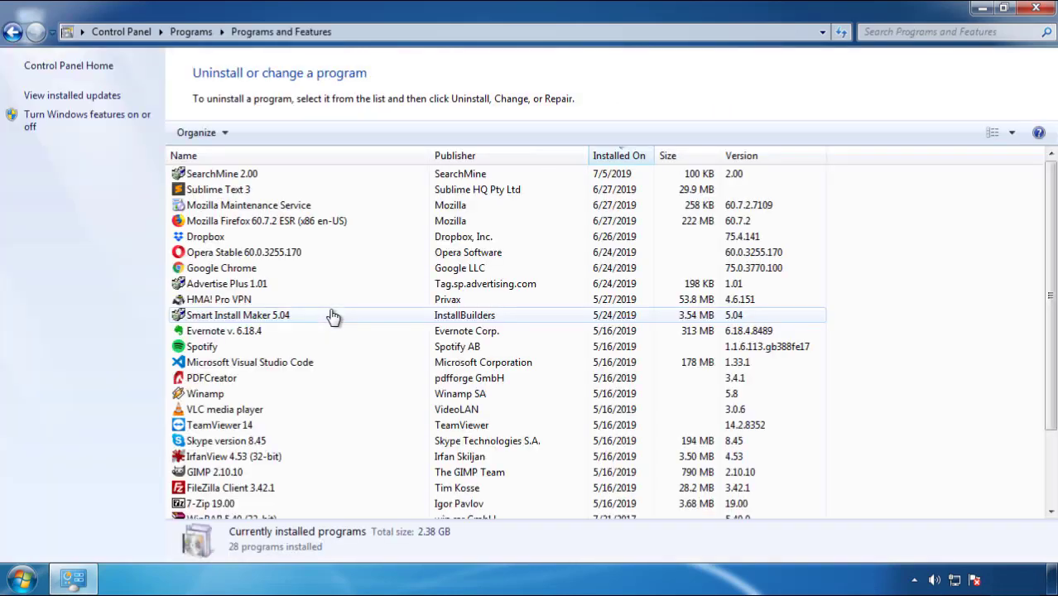
{"action": "left_click", "coordinate": [620, 157]}
{"action": "left_click", "coordinate": [617, 159]}
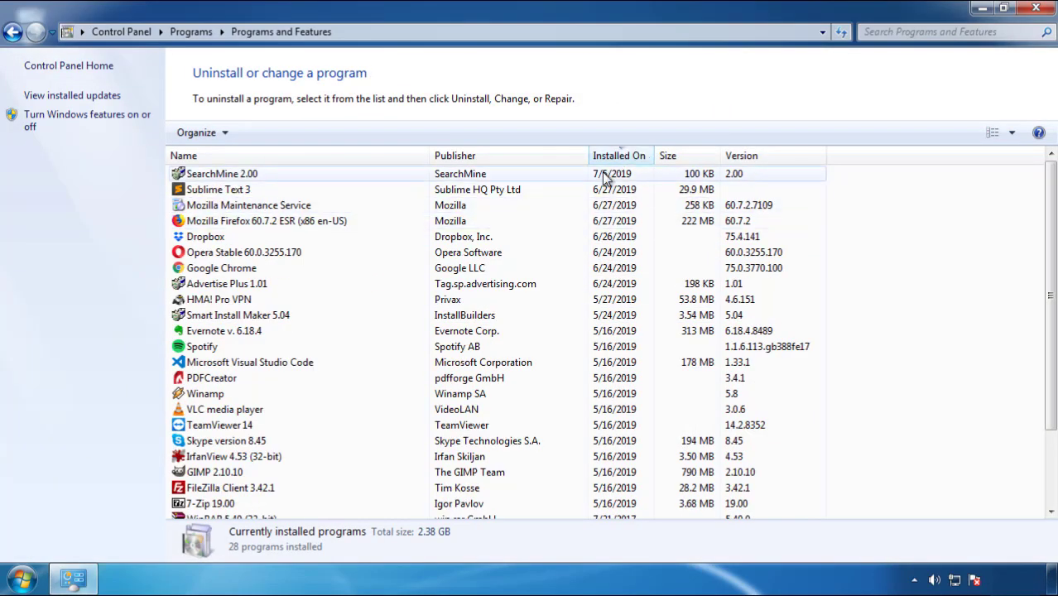
{"action": "left_click", "coordinate": [222, 176]}
{"action": "left_click", "coordinate": [263, 133]}
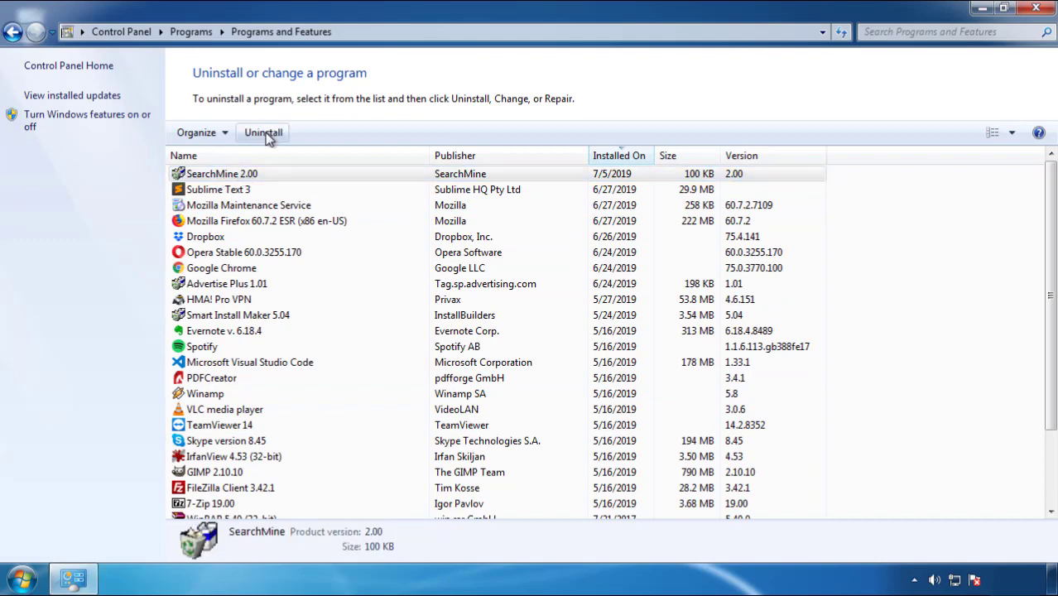
{"action": "left_click", "coordinate": [617, 438]}
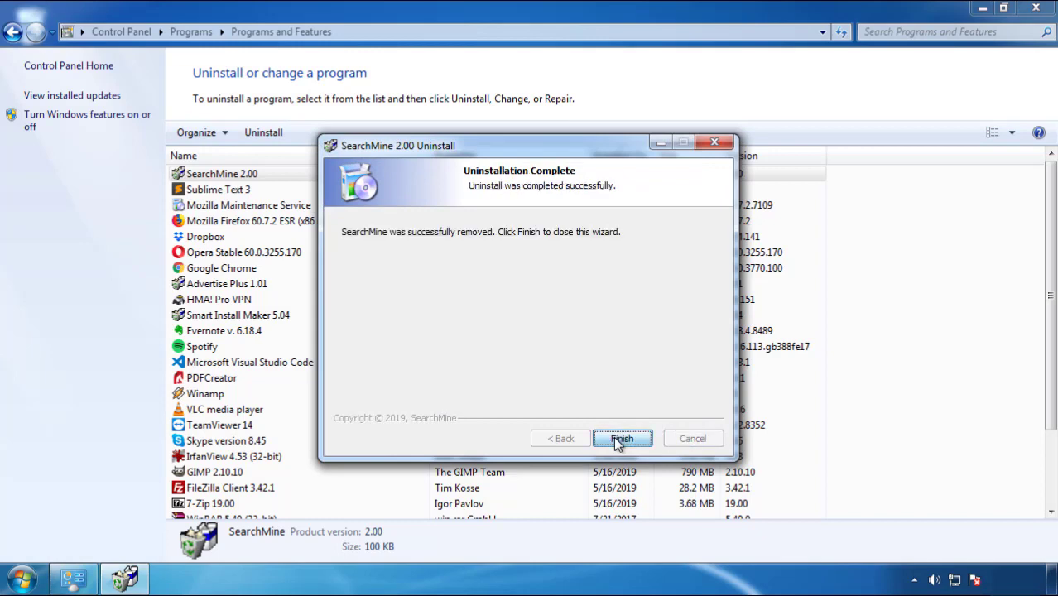
{"action": "left_click", "coordinate": [614, 436]}
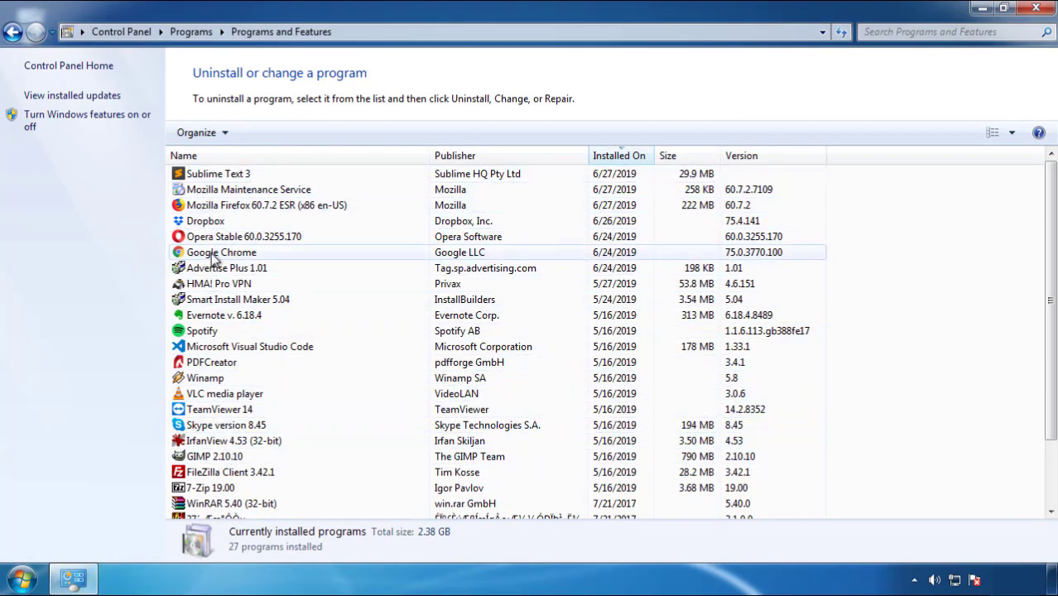
Close Programs and Features, restart Windows, and choose Safe Mode from Advanced Boot Options
{"action": "left_click", "coordinate": [1037, 10]}
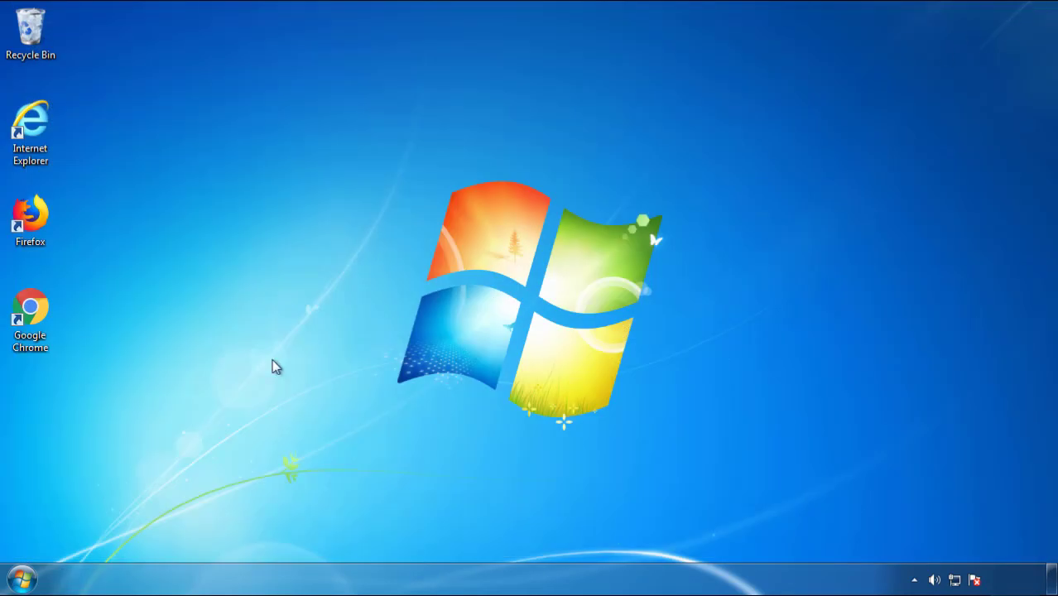
{"action": "left_click", "coordinate": [20, 581]}
{"action": "left_click", "coordinate": [287, 537]}
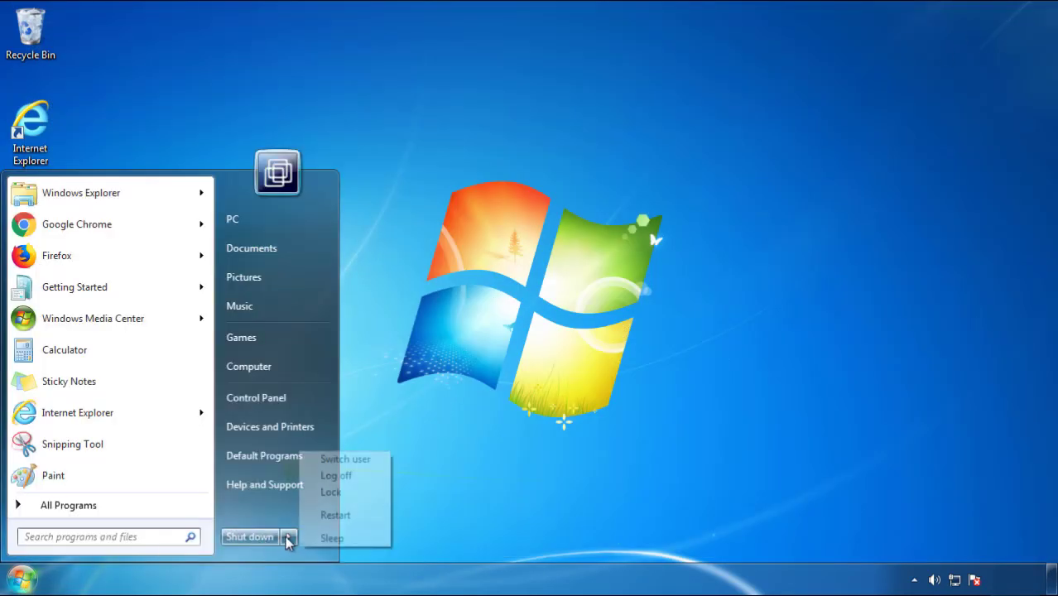
{"action": "left_click", "coordinate": [553, 453]}
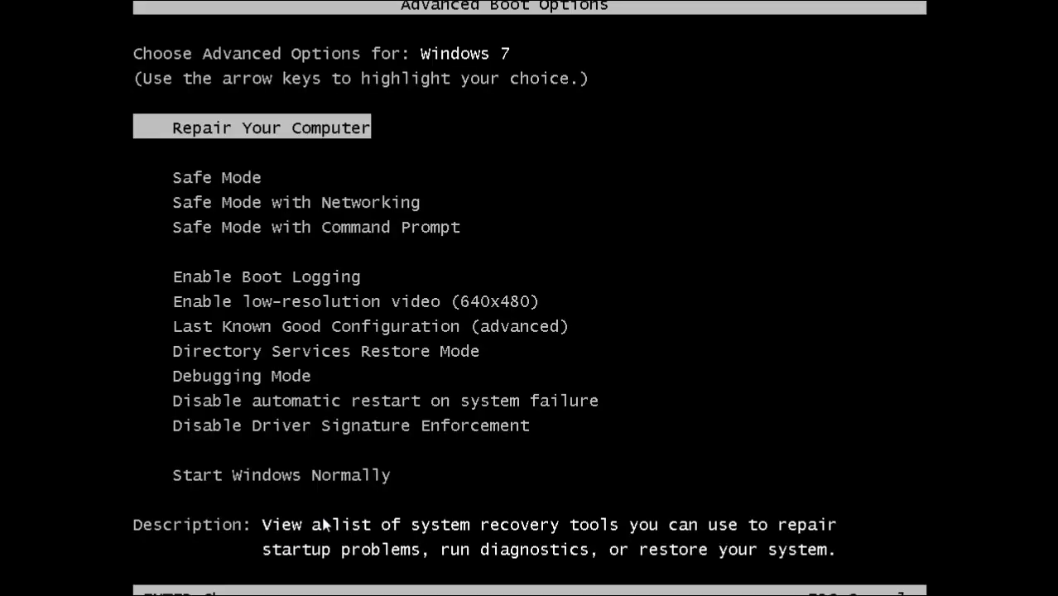
{"action": "key", "text": "Down"}
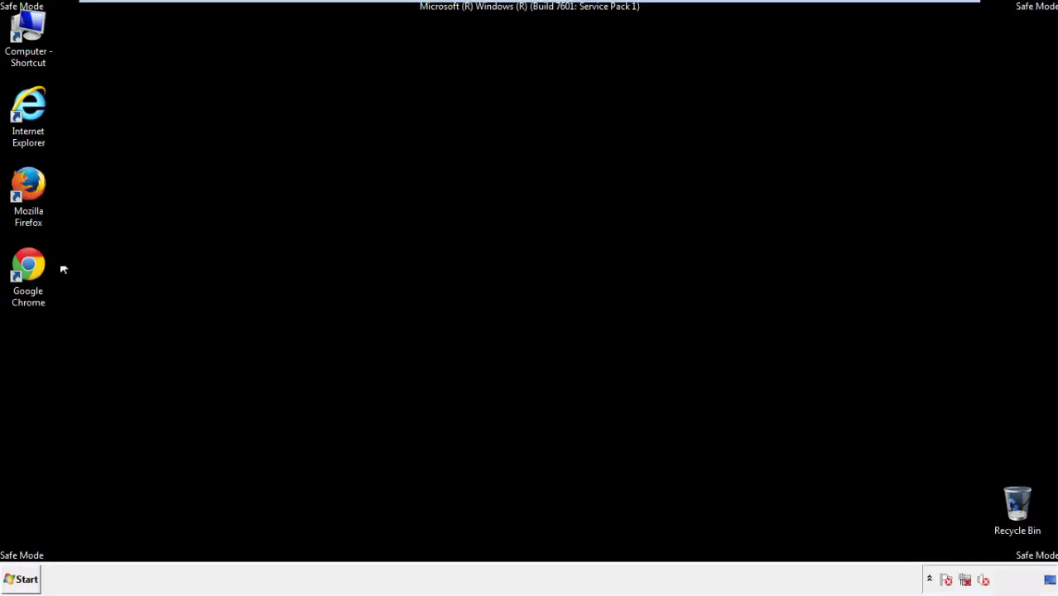
Launch Firefox, decline the default-browser prompt, and make sure the menu bar is shown
{"action": "double_click", "coordinate": [38, 192]}
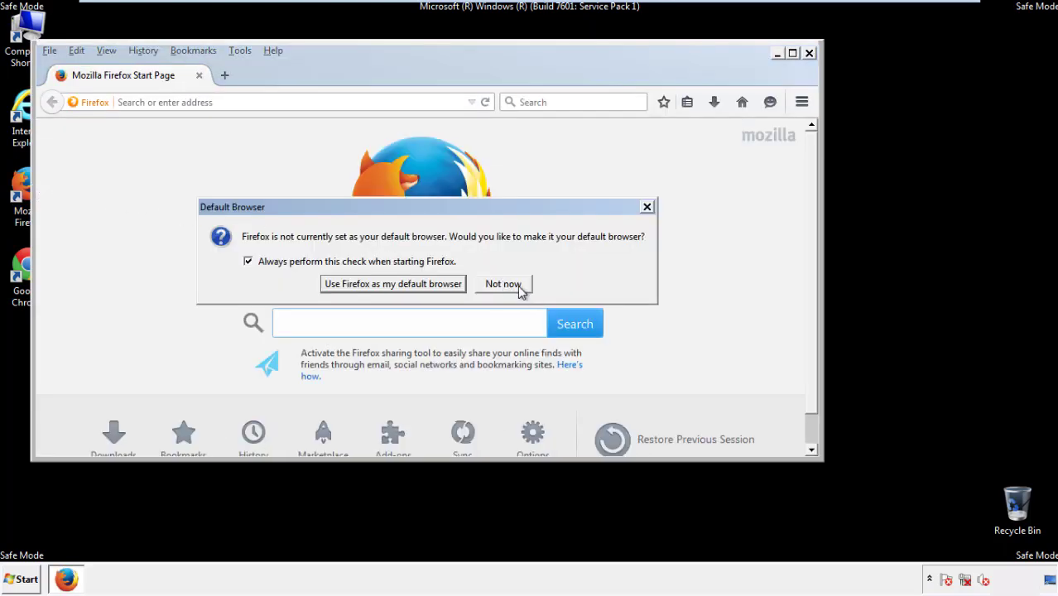
{"action": "left_click", "coordinate": [505, 284]}
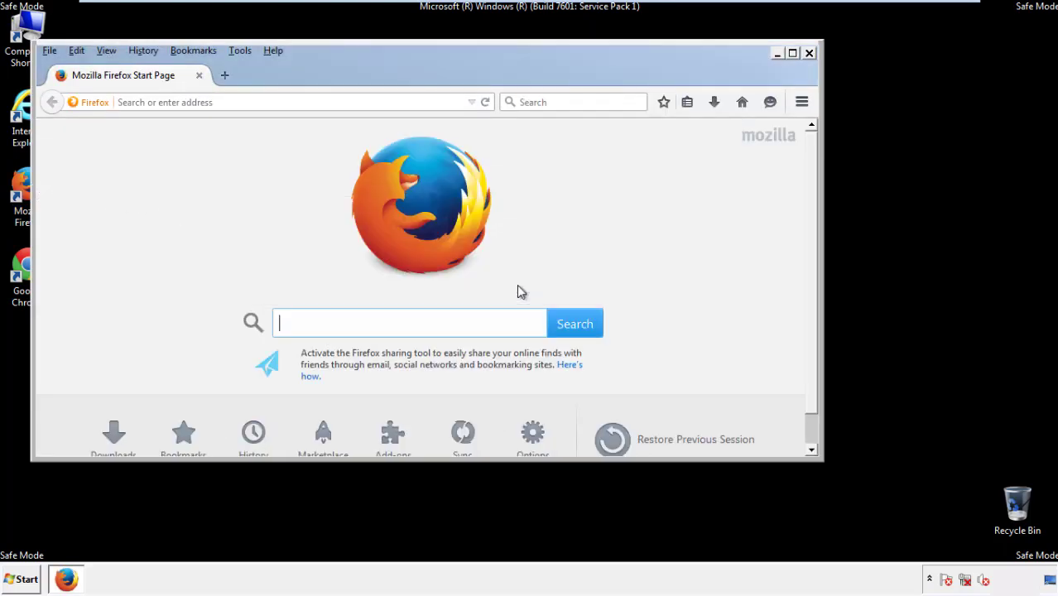
{"action": "right_click", "coordinate": [325, 69]}
{"action": "left_click", "coordinate": [354, 124]}
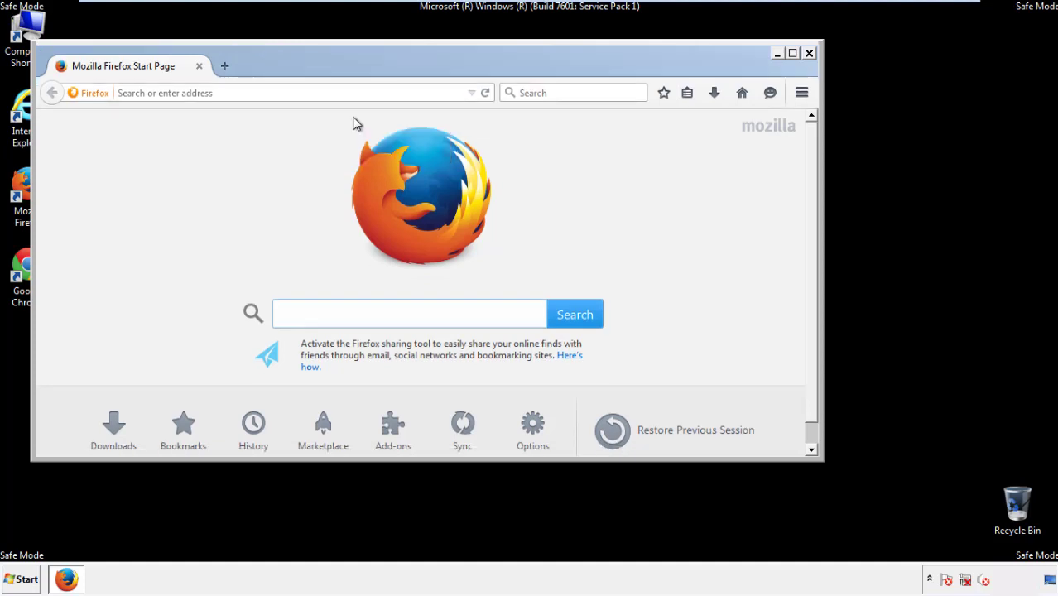
{"action": "right_click", "coordinate": [334, 71]}
{"action": "left_click", "coordinate": [345, 128]}
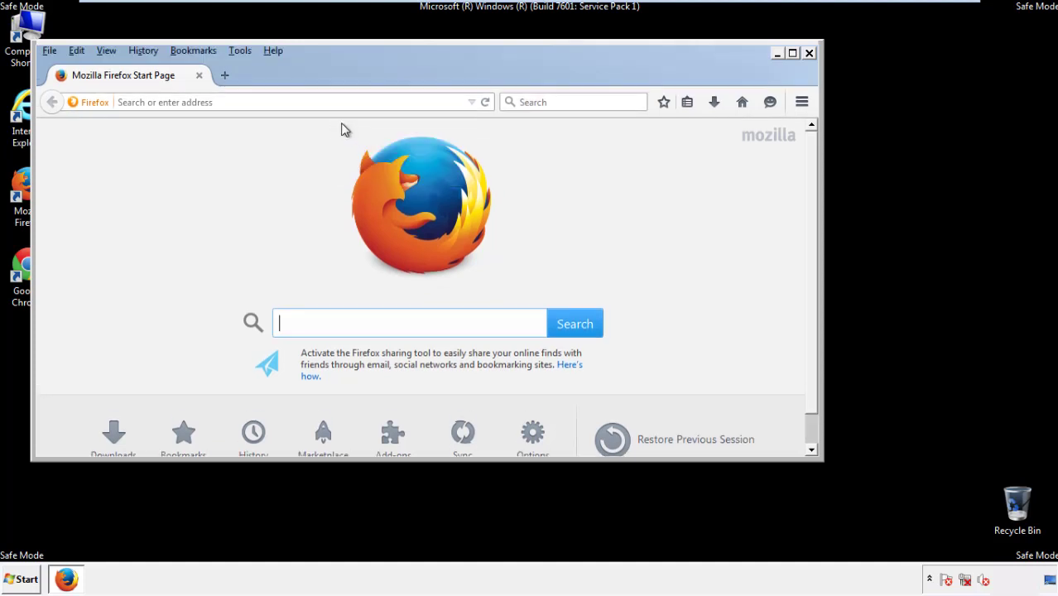
Clear Firefox history, cookies, cache, logins, offline data and site preferences for Everything
{"action": "left_click", "coordinate": [143, 51]}
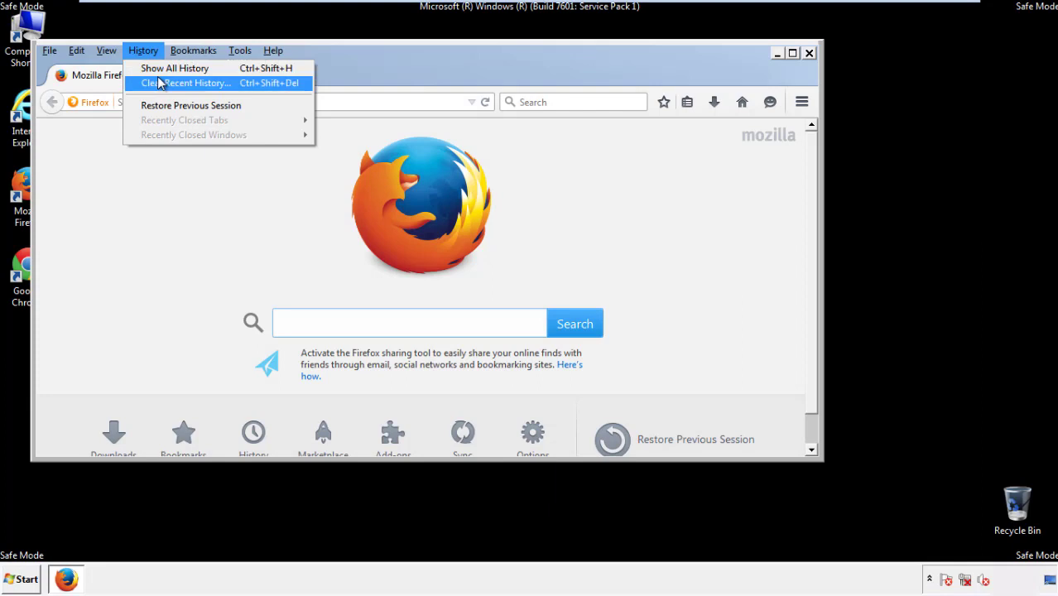
{"action": "left_click", "coordinate": [159, 82]}
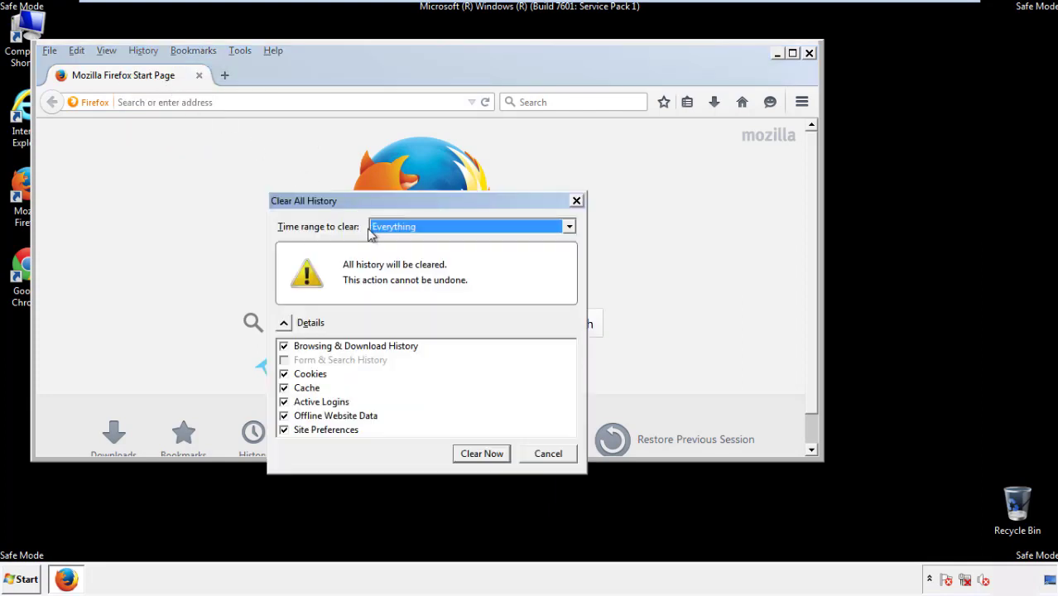
{"action": "left_click", "coordinate": [393, 227]}
{"action": "left_click", "coordinate": [397, 311]}
{"action": "left_click", "coordinate": [284, 415]}
{"action": "left_click", "coordinate": [284, 415]}
{"action": "left_click", "coordinate": [284, 431]}
{"action": "left_click", "coordinate": [284, 431]}
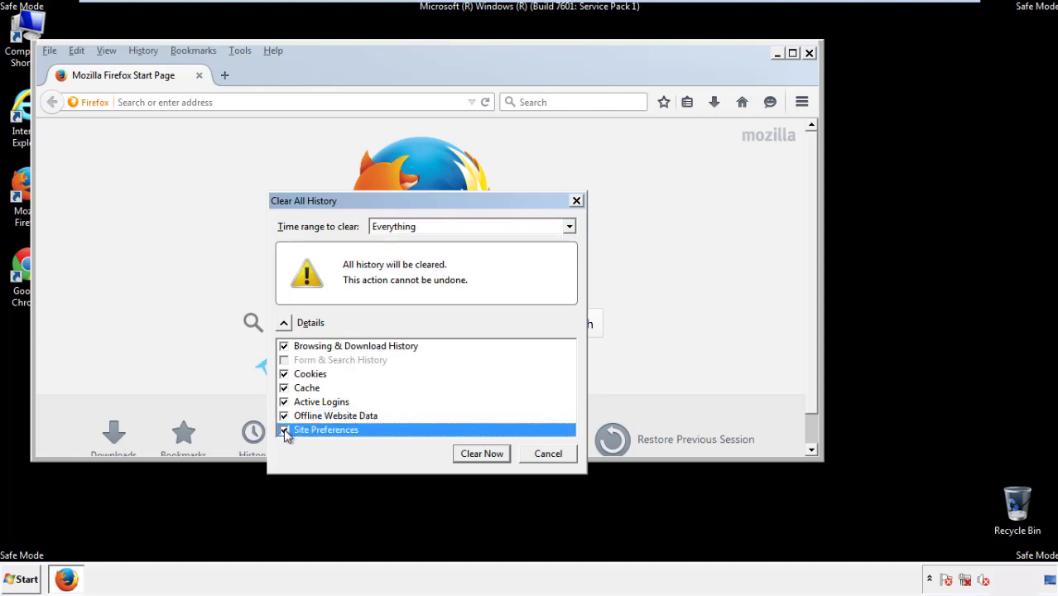
{"action": "left_click", "coordinate": [481, 455]}
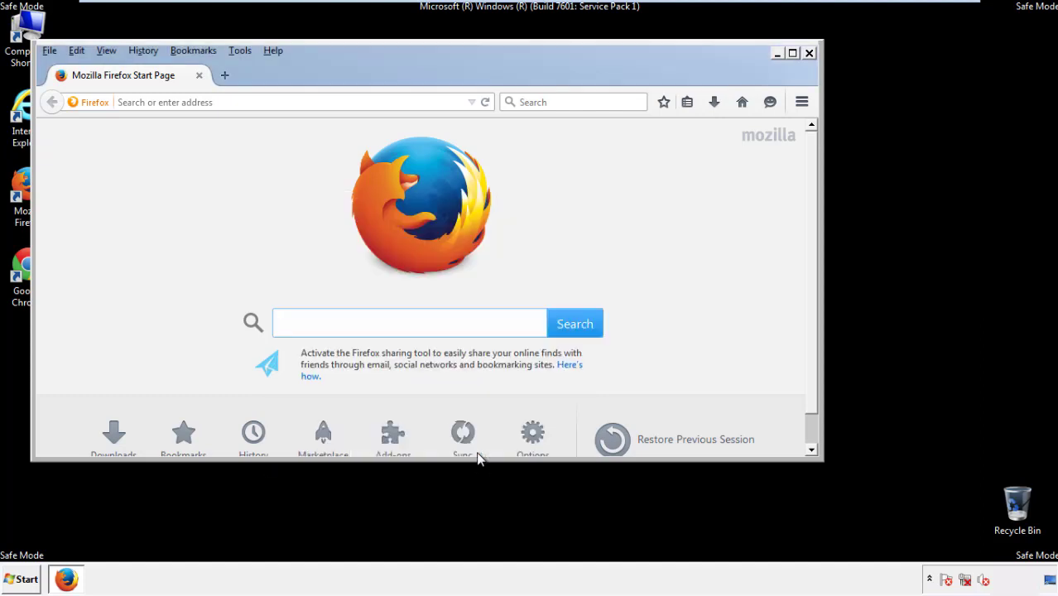
Refresh Firefox to its defaults via Troubleshooting Information, close it, and launch Google Chrome
{"action": "left_click", "coordinate": [273, 50]}
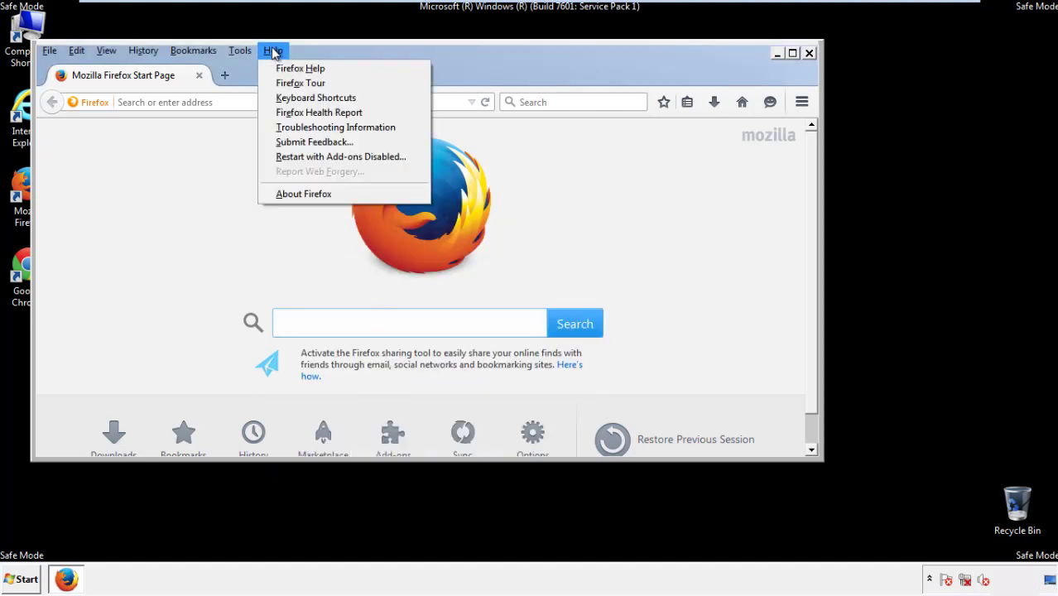
{"action": "left_click", "coordinate": [307, 128]}
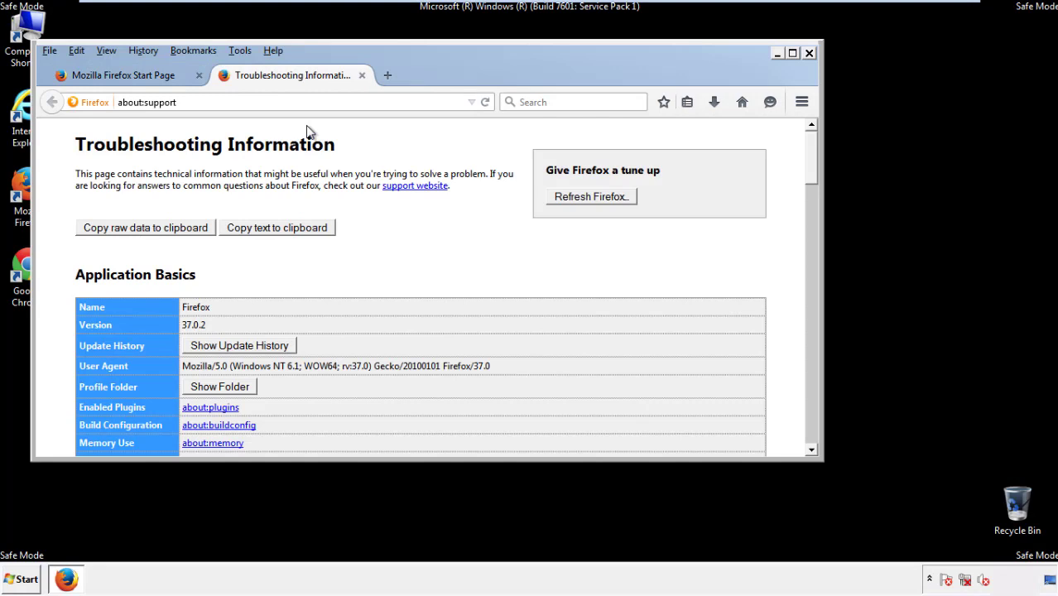
{"action": "left_click", "coordinate": [613, 201]}
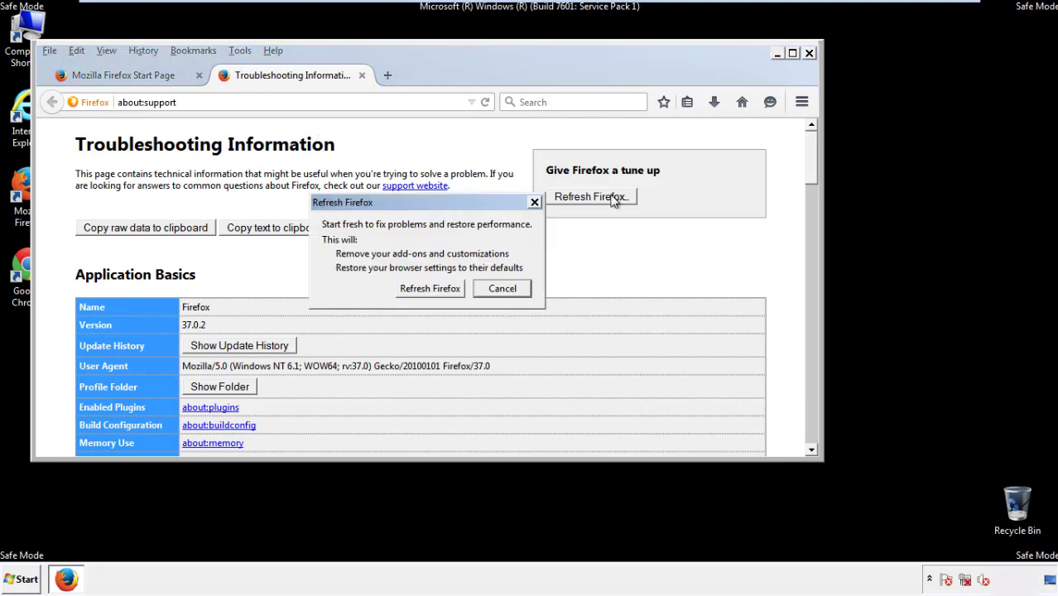
{"action": "left_click", "coordinate": [431, 289]}
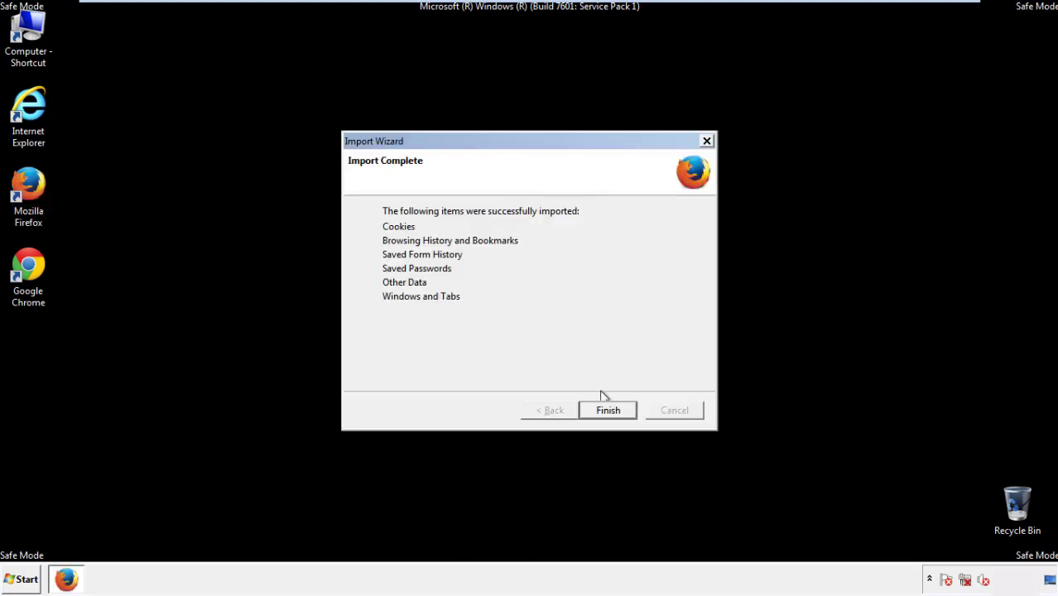
{"action": "left_click", "coordinate": [609, 411]}
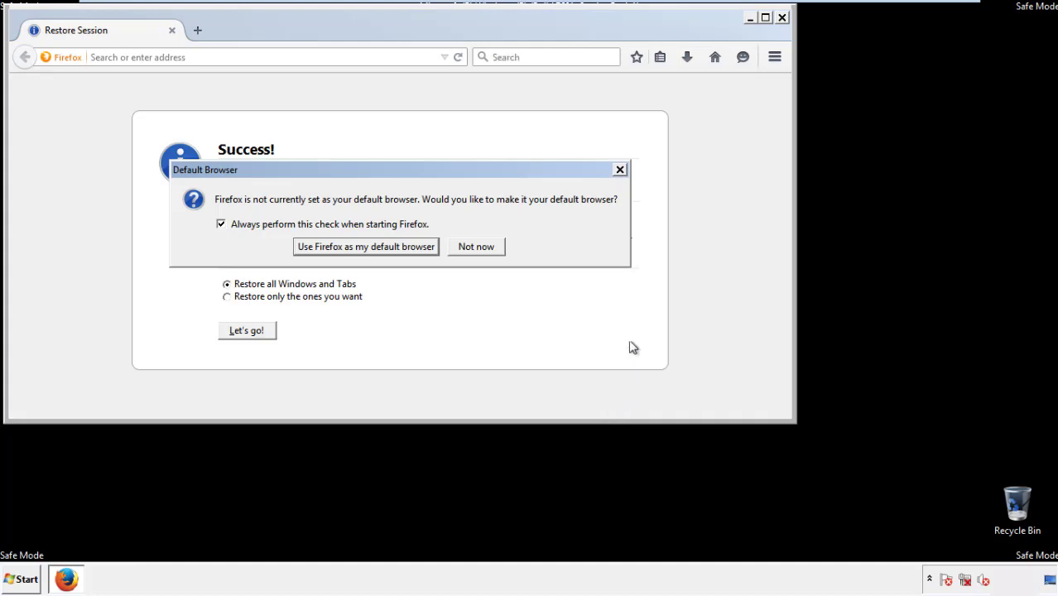
{"action": "left_click", "coordinate": [477, 247]}
{"action": "left_click", "coordinate": [781, 18]}
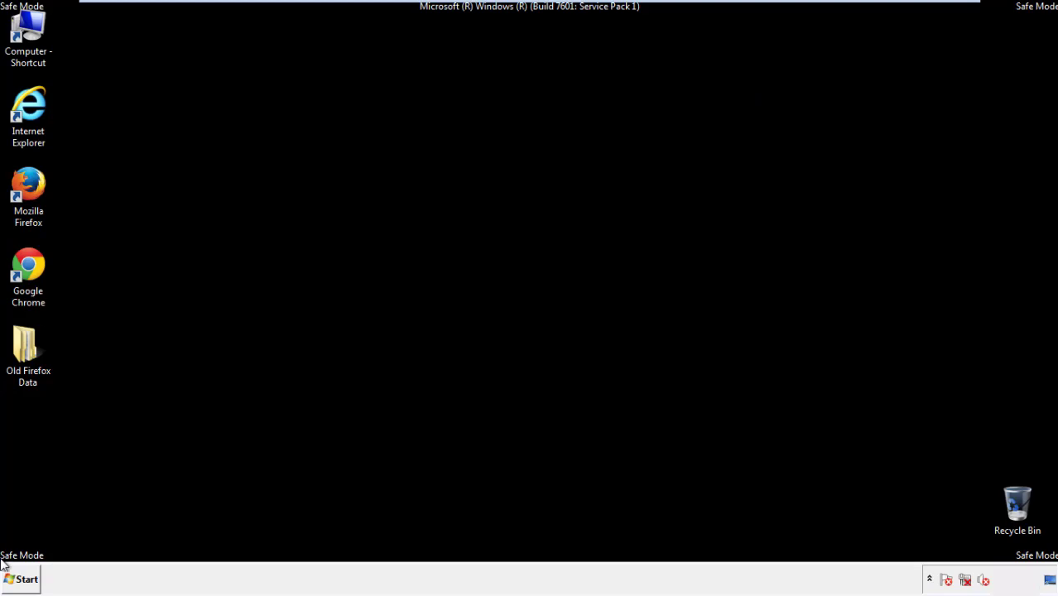
{"action": "left_click", "coordinate": [26, 264]}
{"action": "double_click", "coordinate": [26, 264]}
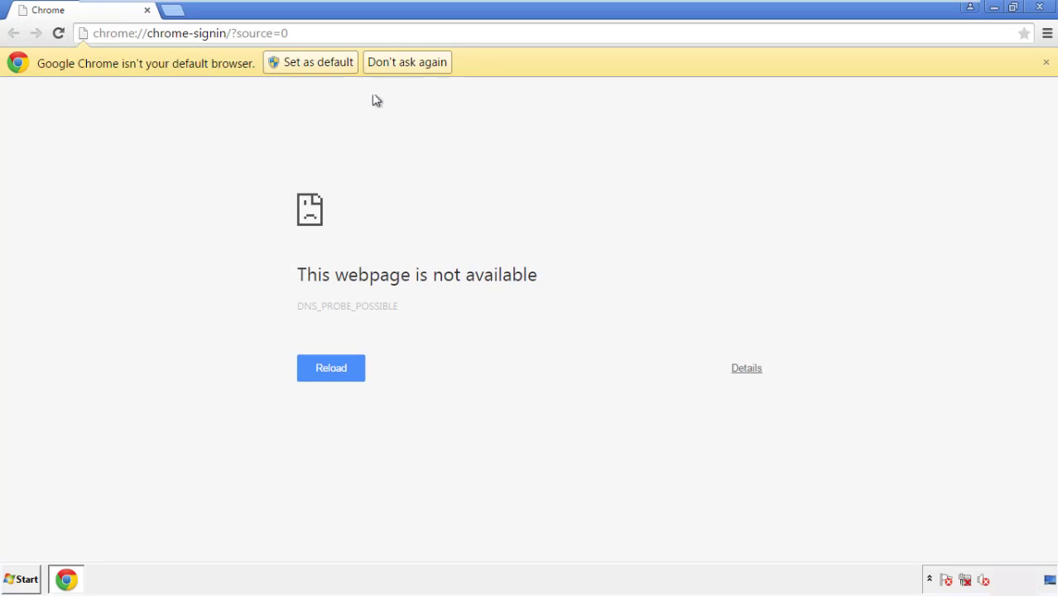
Dismiss Chrome's default-browser prompt and open the History page from Settings
{"action": "left_click", "coordinate": [426, 67]}
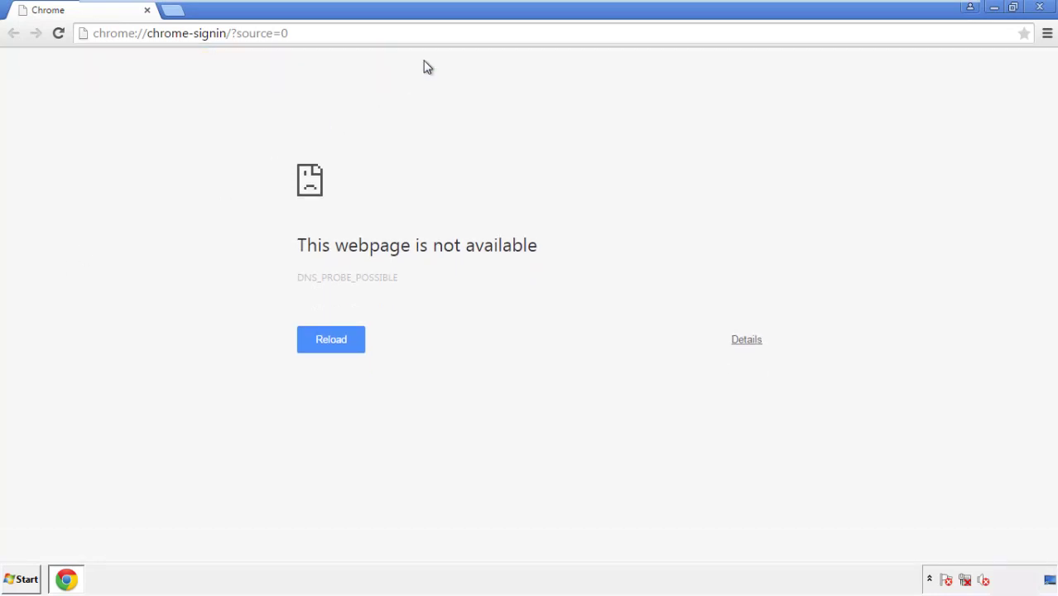
{"action": "left_click", "coordinate": [1048, 35]}
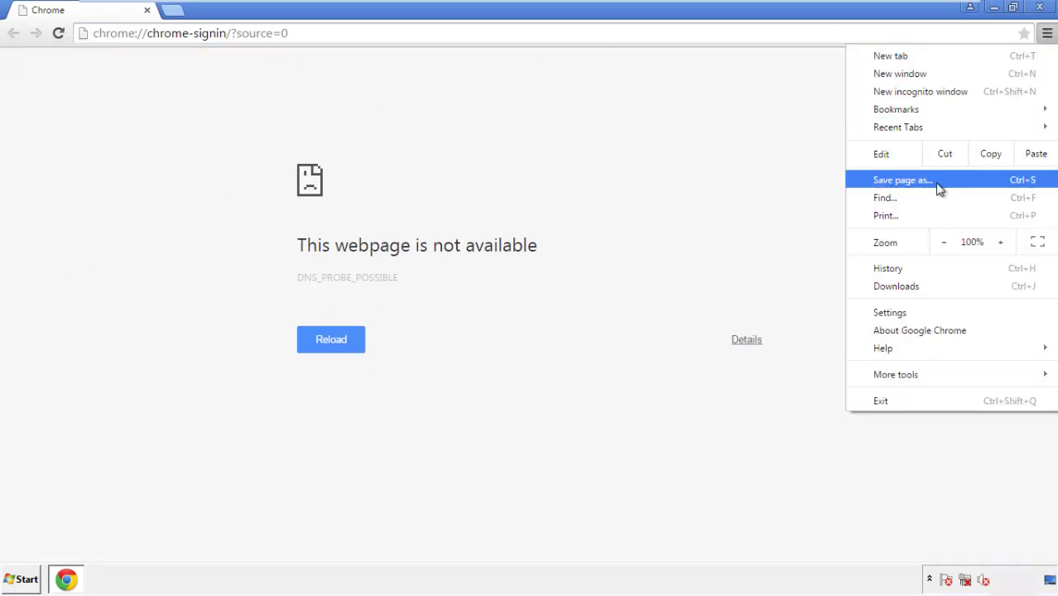
{"action": "left_click", "coordinate": [892, 312]}
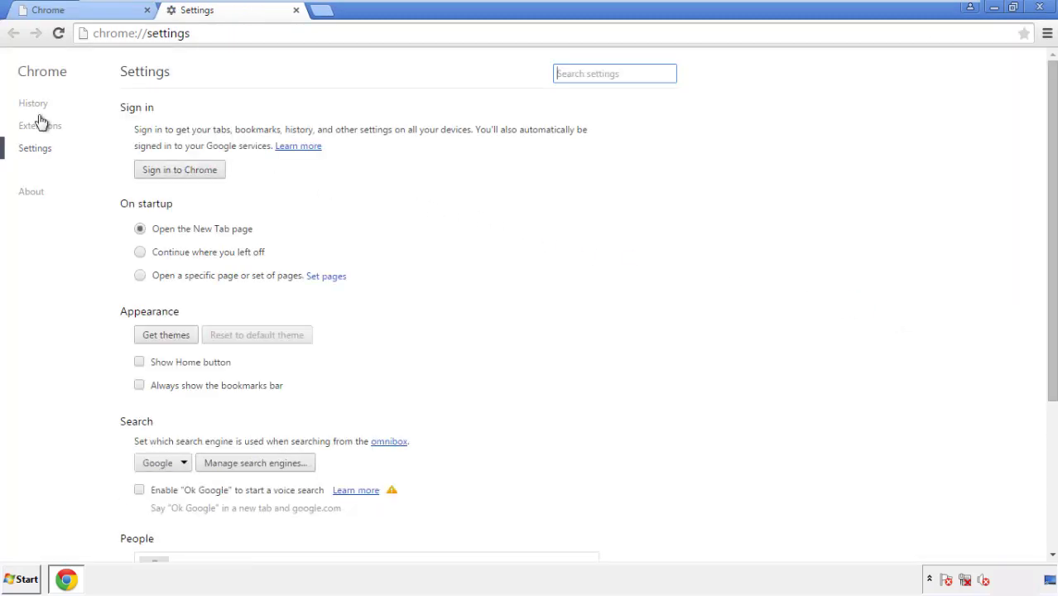
{"action": "left_click", "coordinate": [33, 103]}
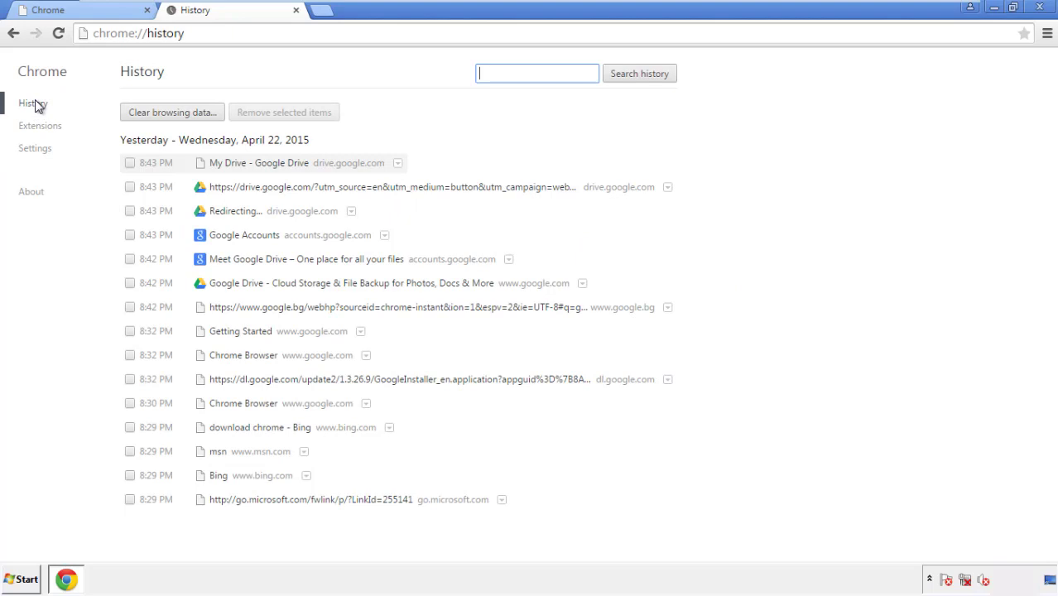
Clear Chrome browsing data from the beginning of time, including autofill form data
{"action": "left_click", "coordinate": [159, 115]}
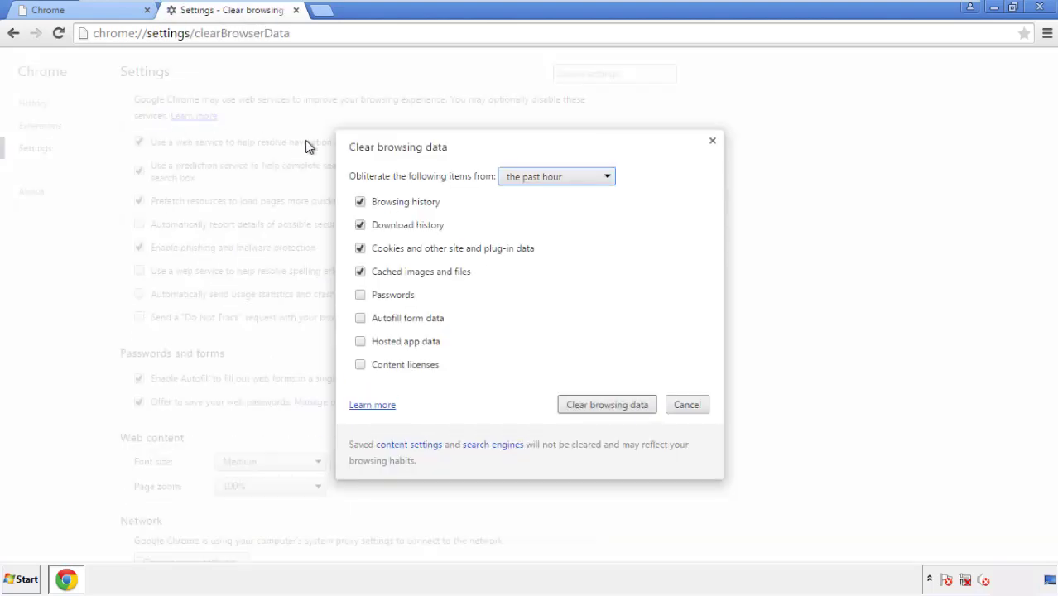
{"action": "left_click", "coordinate": [532, 179]}
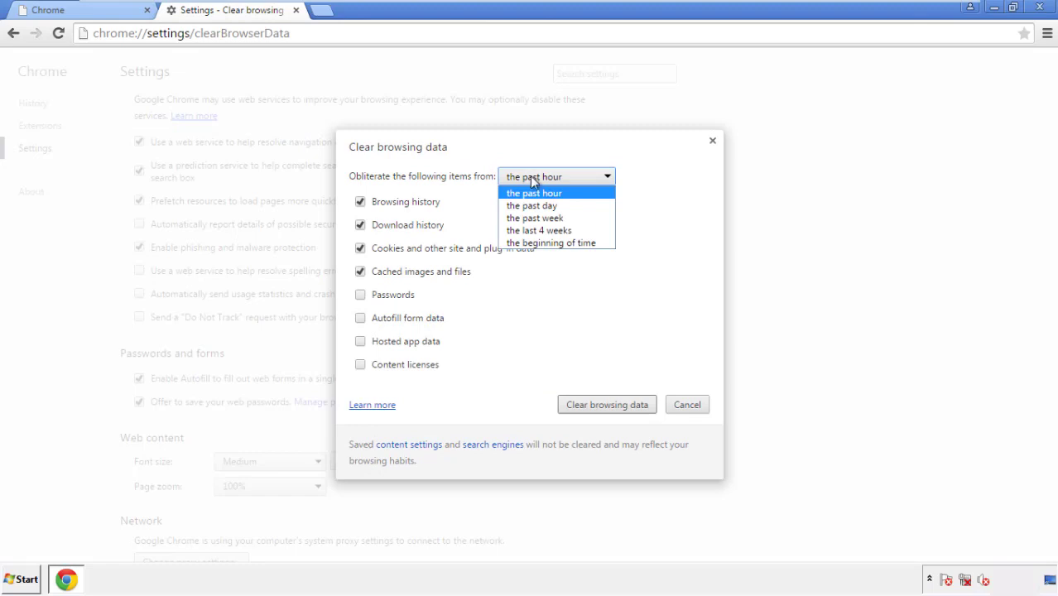
{"action": "left_click", "coordinate": [530, 244]}
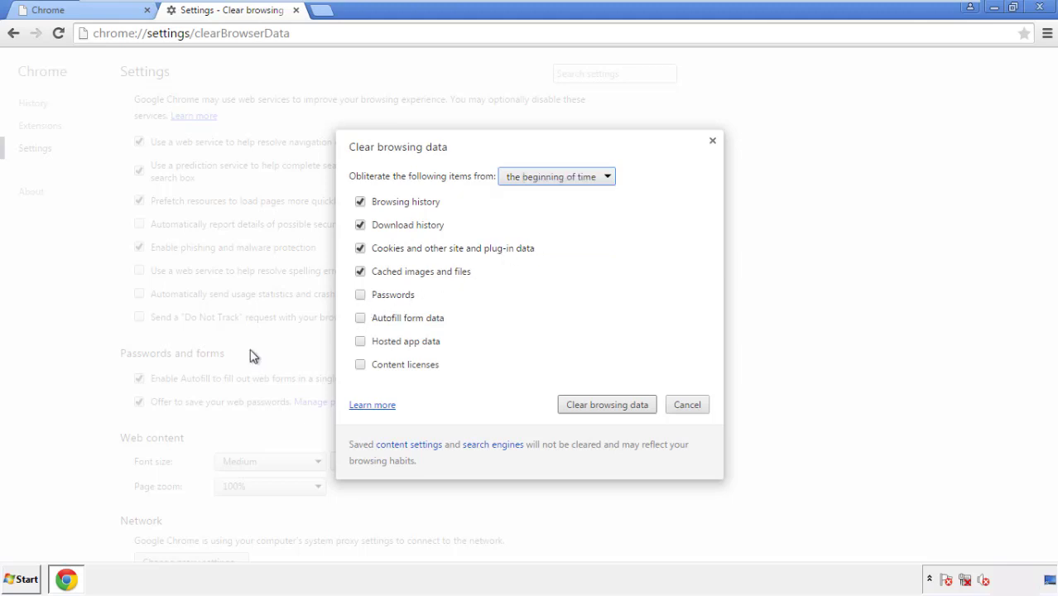
{"action": "left_click", "coordinate": [361, 320]}
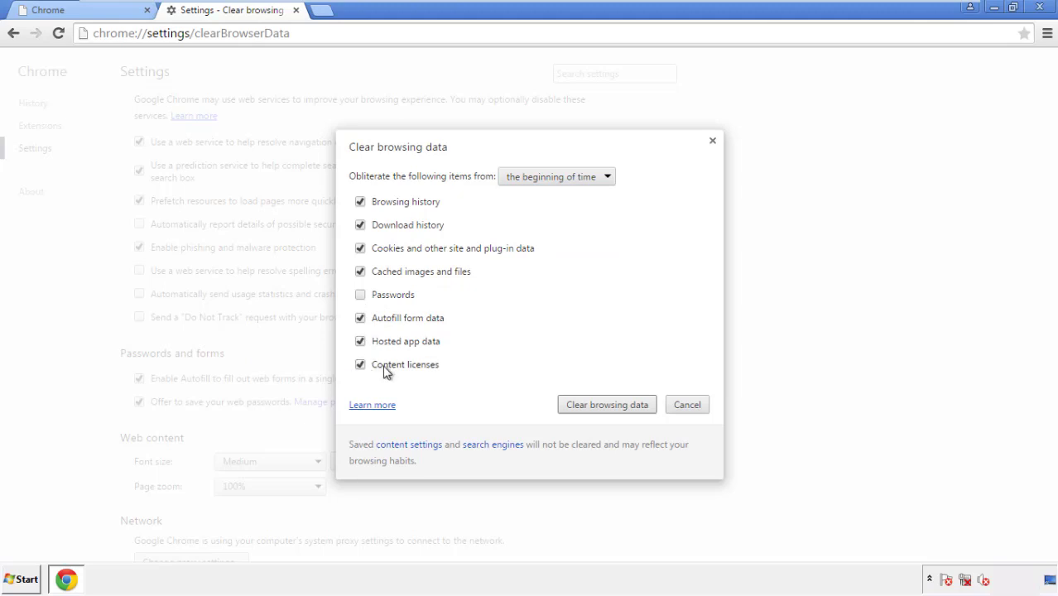
{"action": "left_click", "coordinate": [593, 407]}
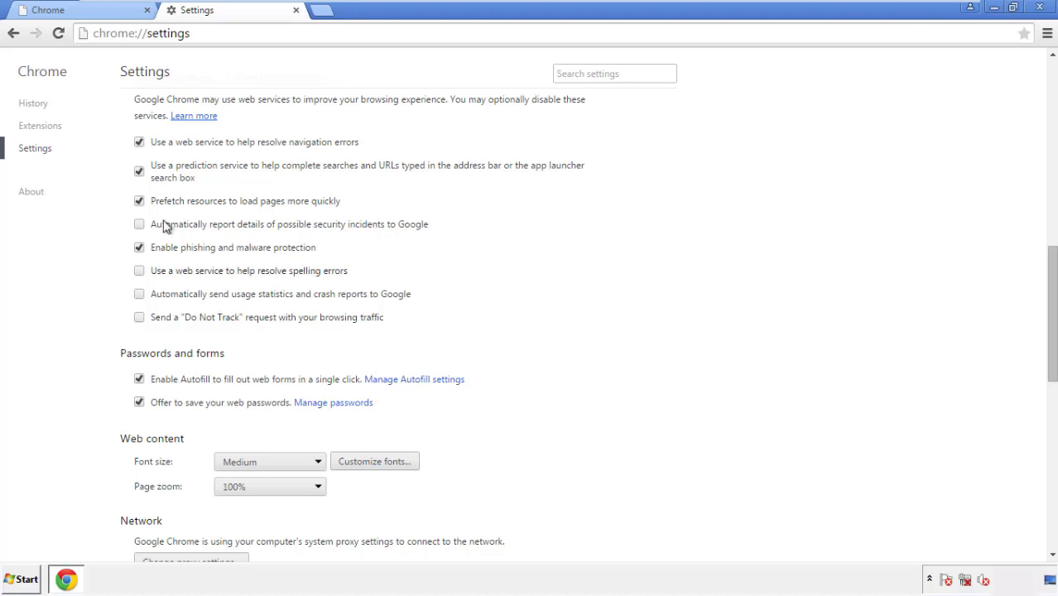
Reset Chrome's settings to their original defaults and close the browser
{"action": "left_click_drag", "start_coordinate": [1051, 263], "coordinate": [1048, 444]}
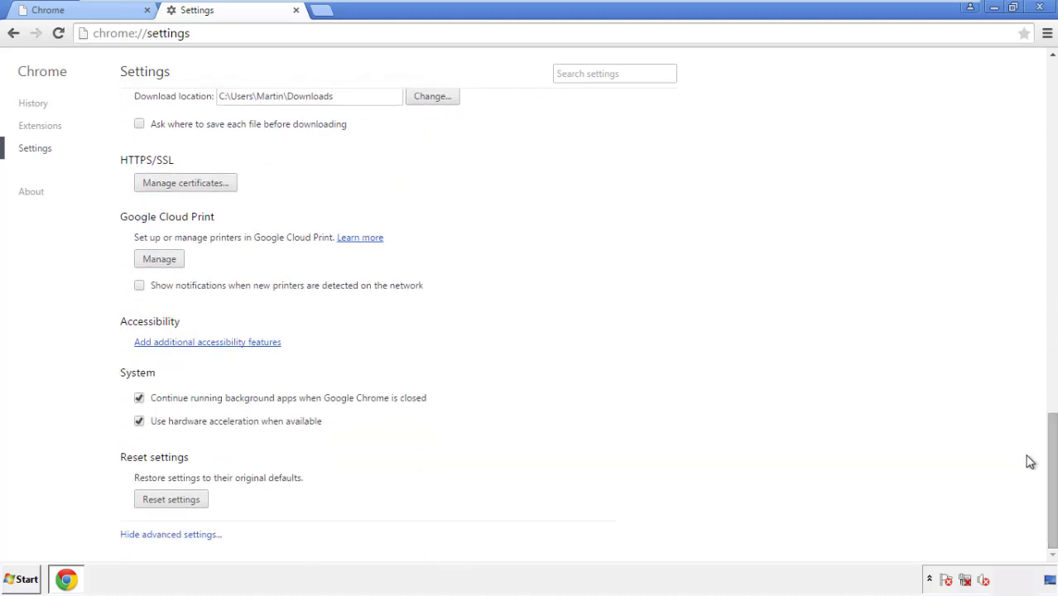
{"action": "left_click", "coordinate": [199, 506]}
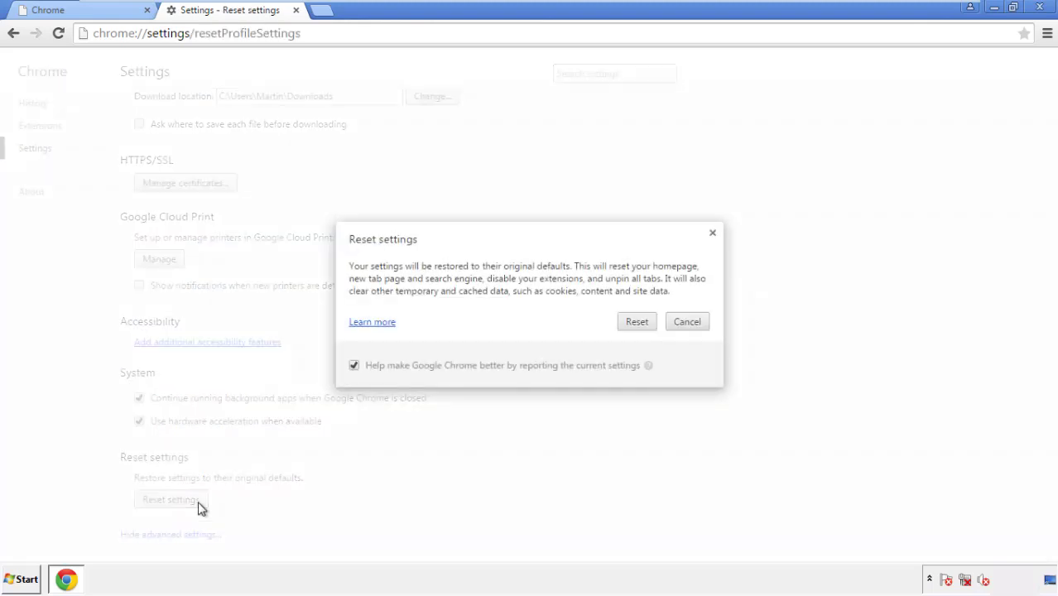
{"action": "left_click", "coordinate": [636, 322]}
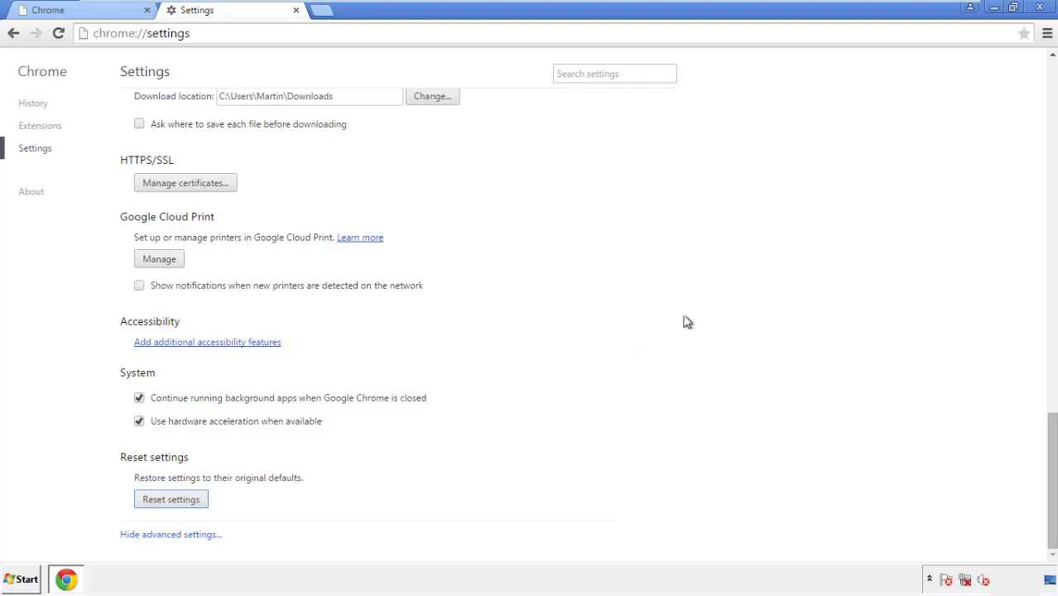
{"action": "left_click", "coordinate": [1040, 7]}
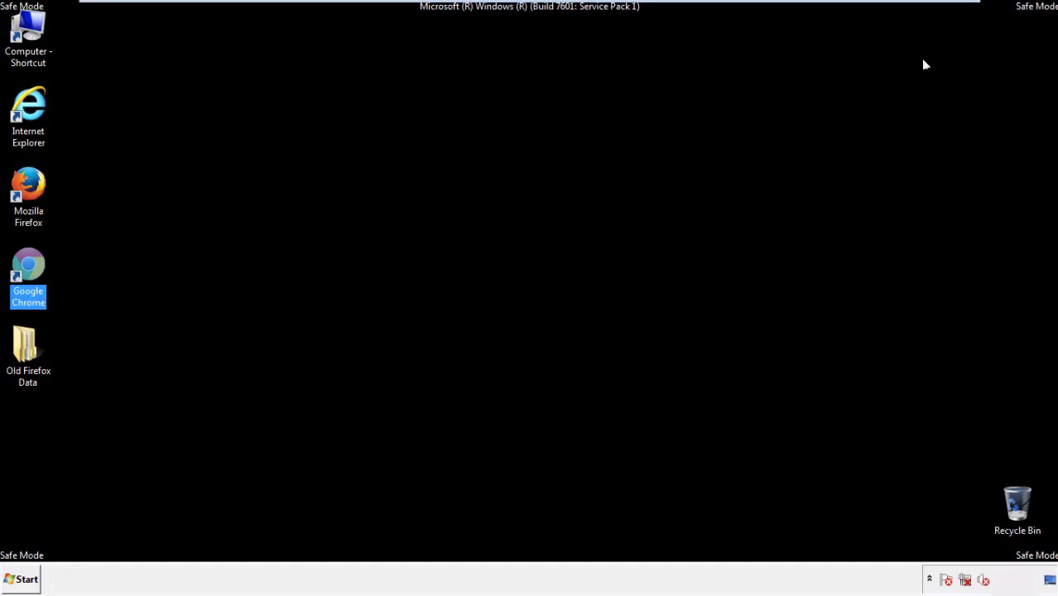
Open Firefox, remove the Search Mine add-on in the Add-ons manager, and close Firefox
{"action": "left_click", "coordinate": [571, 268]}
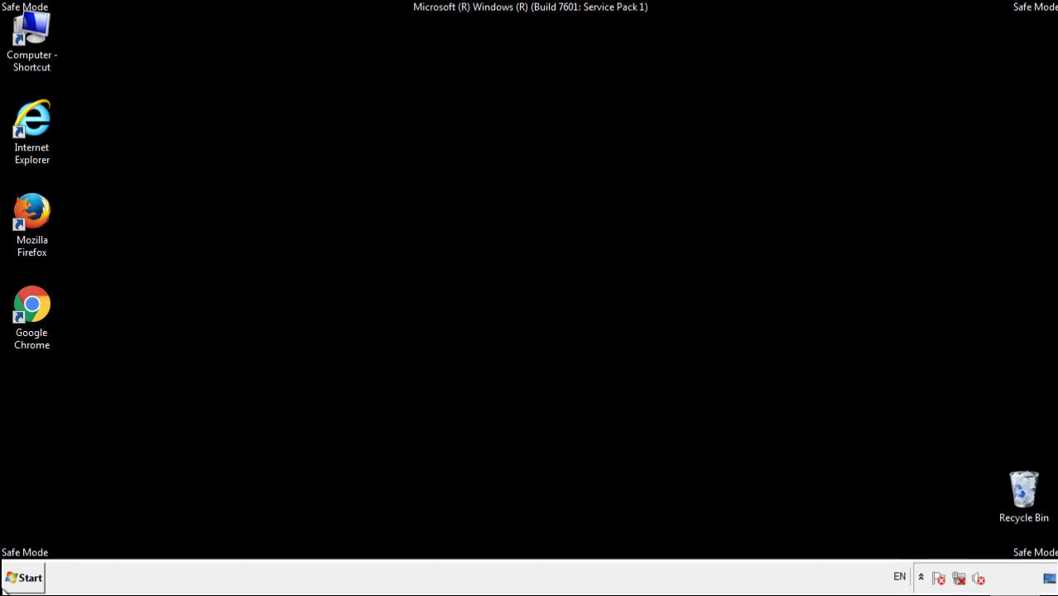
{"action": "double_click", "coordinate": [41, 205]}
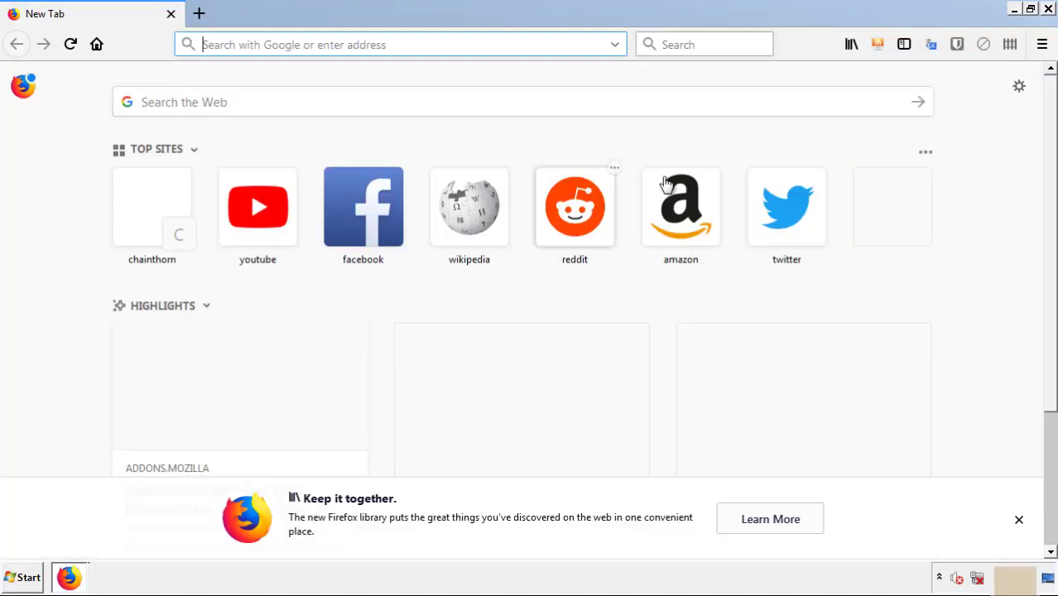
{"action": "left_click", "coordinate": [1043, 44]}
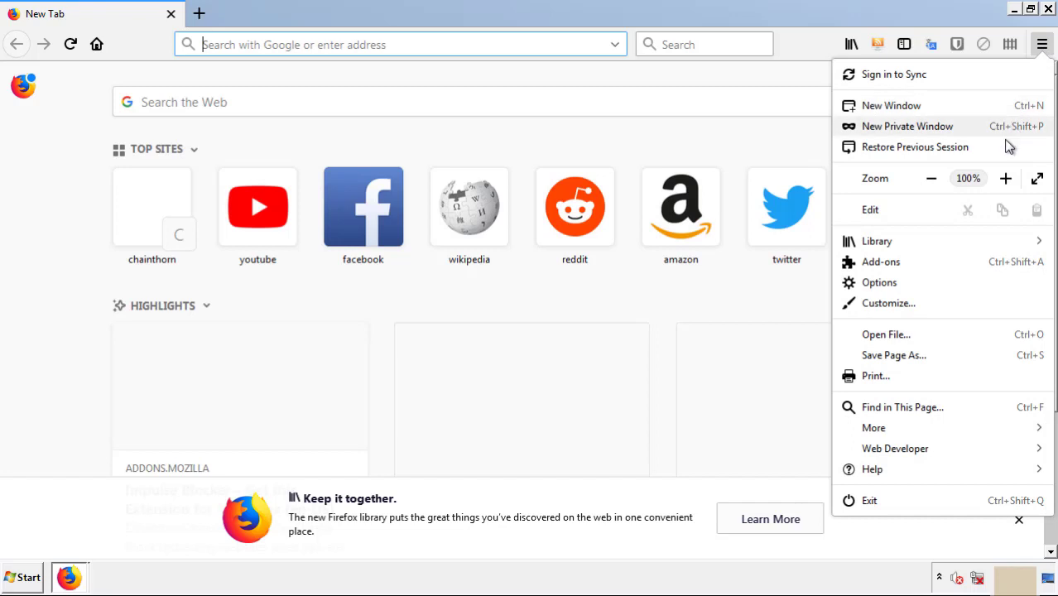
{"action": "left_click", "coordinate": [911, 262]}
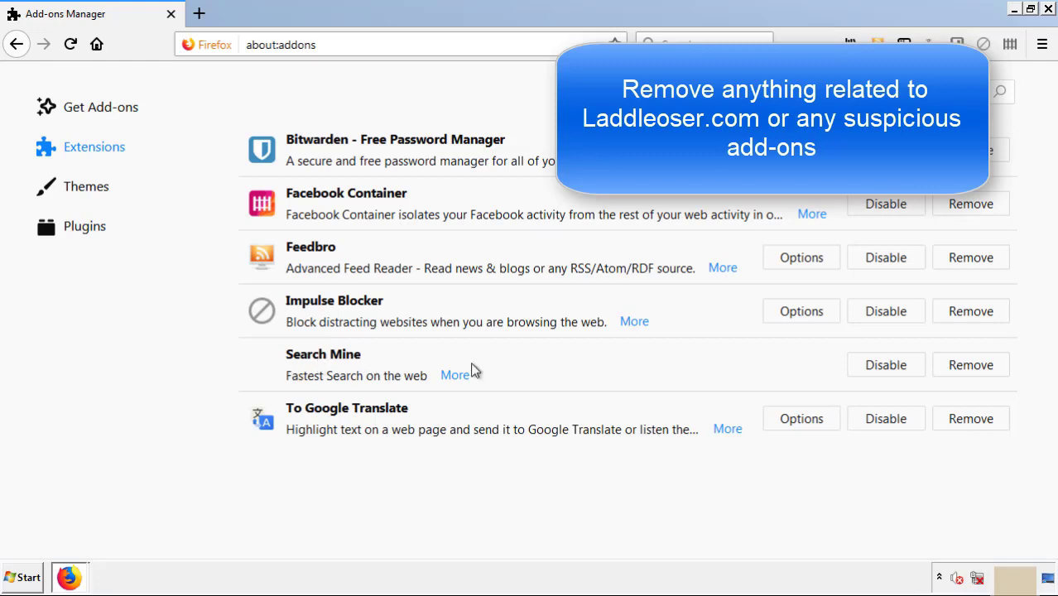
{"action": "left_click", "coordinate": [969, 369]}
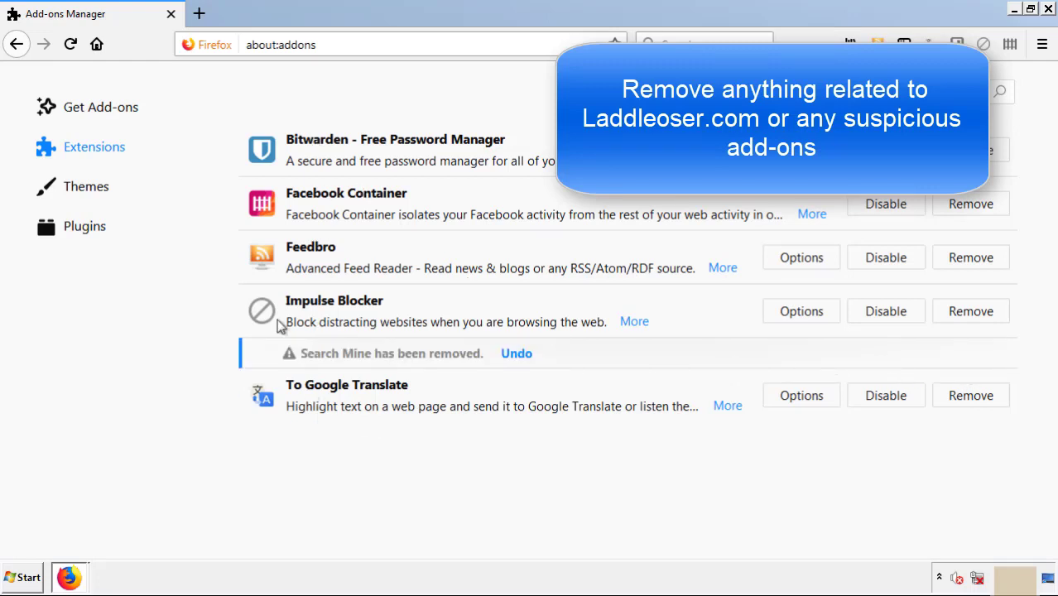
{"action": "left_click", "coordinate": [1049, 9]}
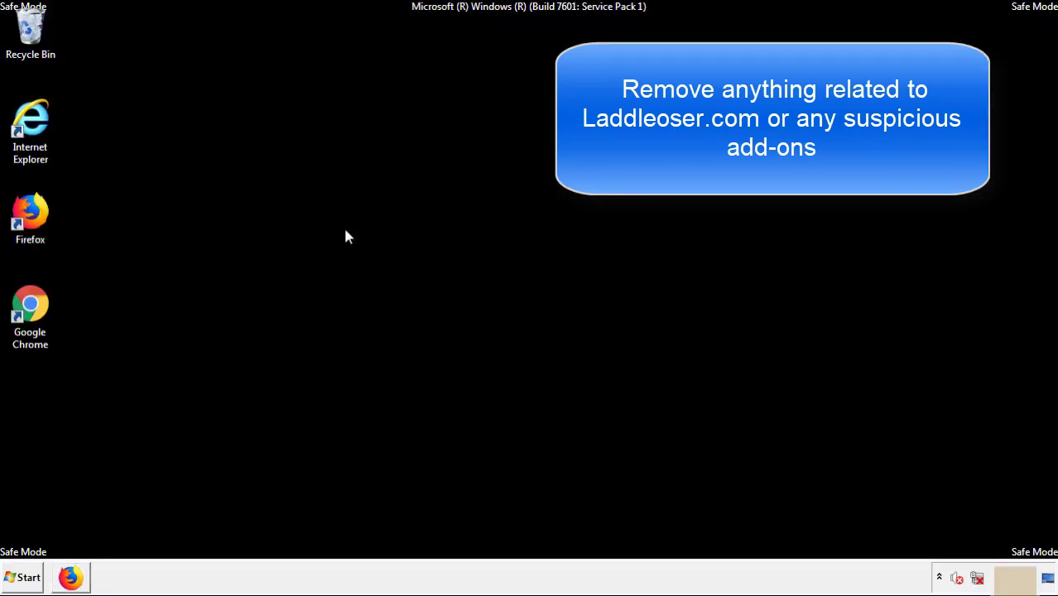
Remove the Search Mine extension from Chrome's Extensions page, then bring up the Start menu
{"action": "double_click", "coordinate": [30, 313]}
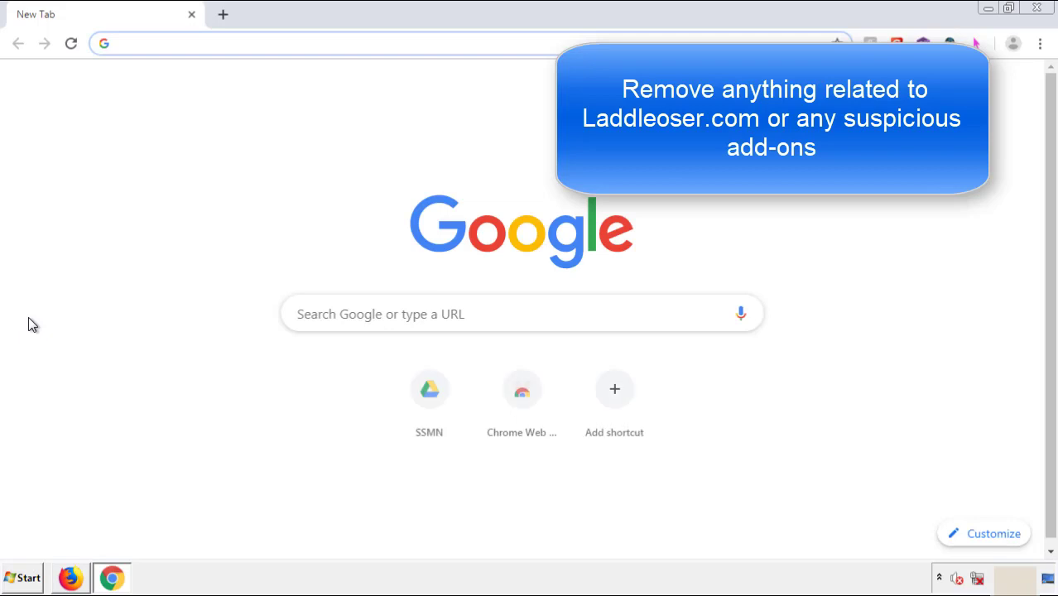
{"action": "left_click", "coordinate": [1040, 43]}
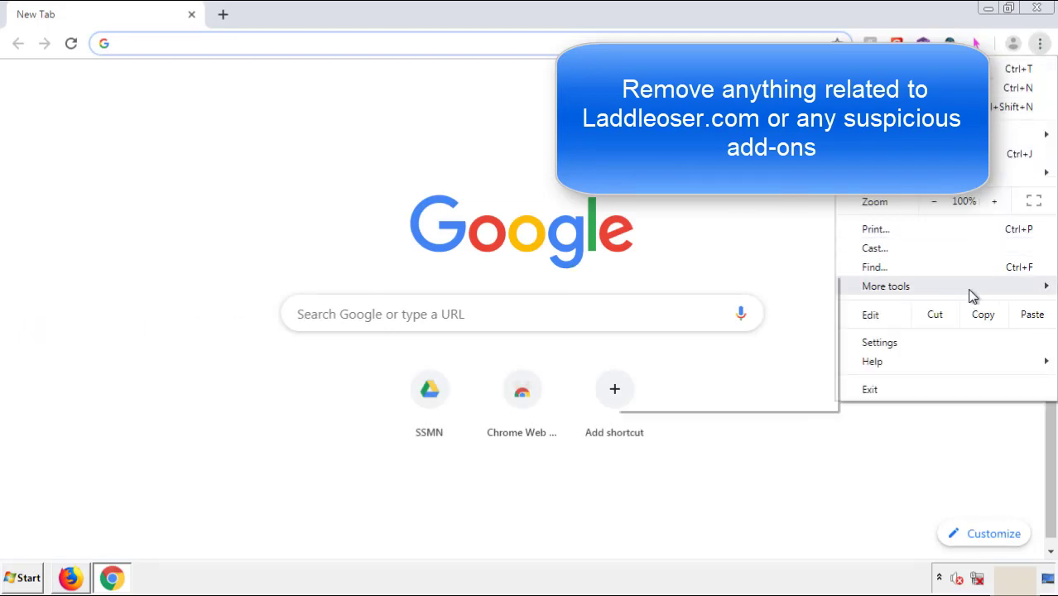
{"action": "mouse_move", "coordinate": [950, 291]}
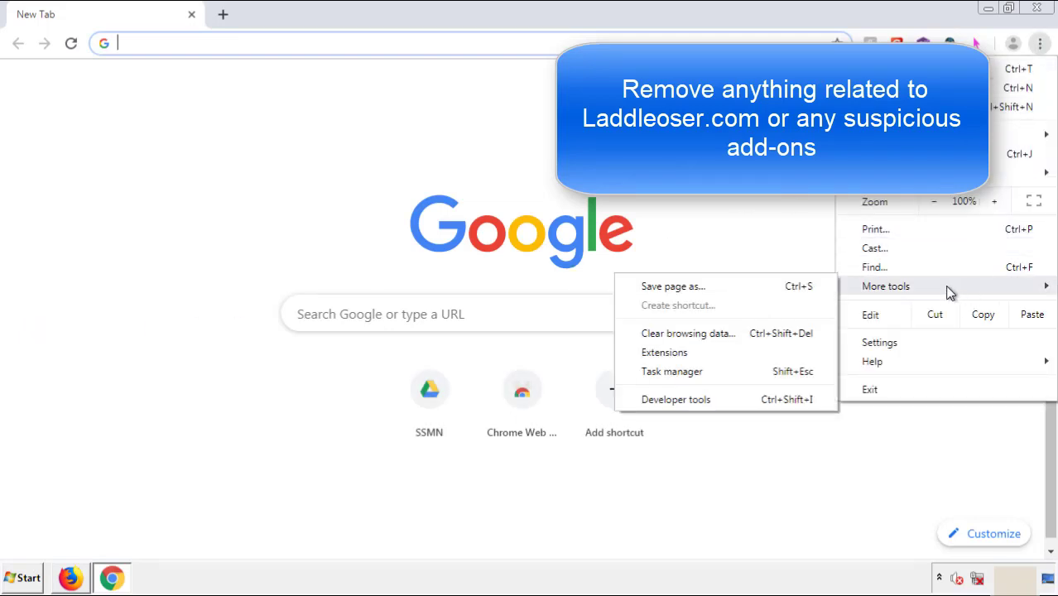
{"action": "left_click", "coordinate": [685, 351]}
{"action": "scroll", "coordinate": [303, 276], "scroll_direction": "down", "scroll_amount": 5}
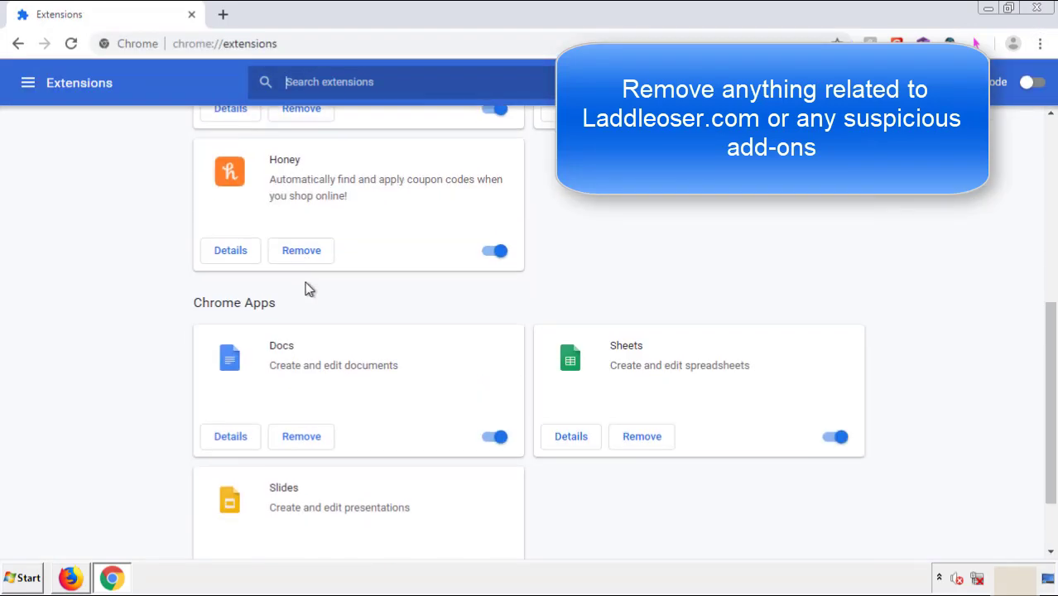
{"action": "scroll", "coordinate": [401, 303], "scroll_direction": "up", "scroll_amount": 5}
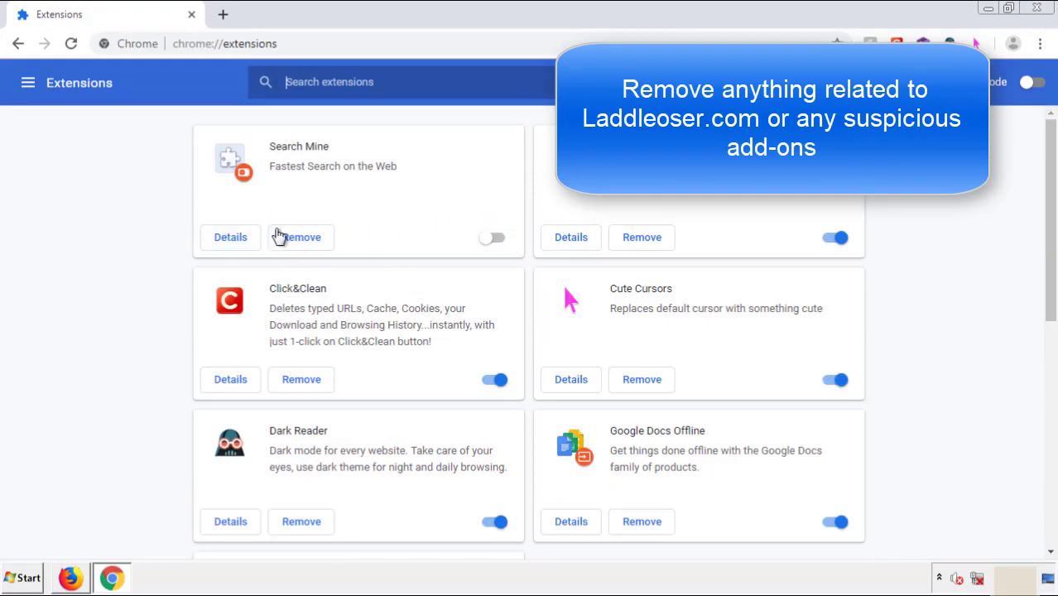
{"action": "left_click", "coordinate": [300, 242]}
{"action": "key", "text": "Return"}
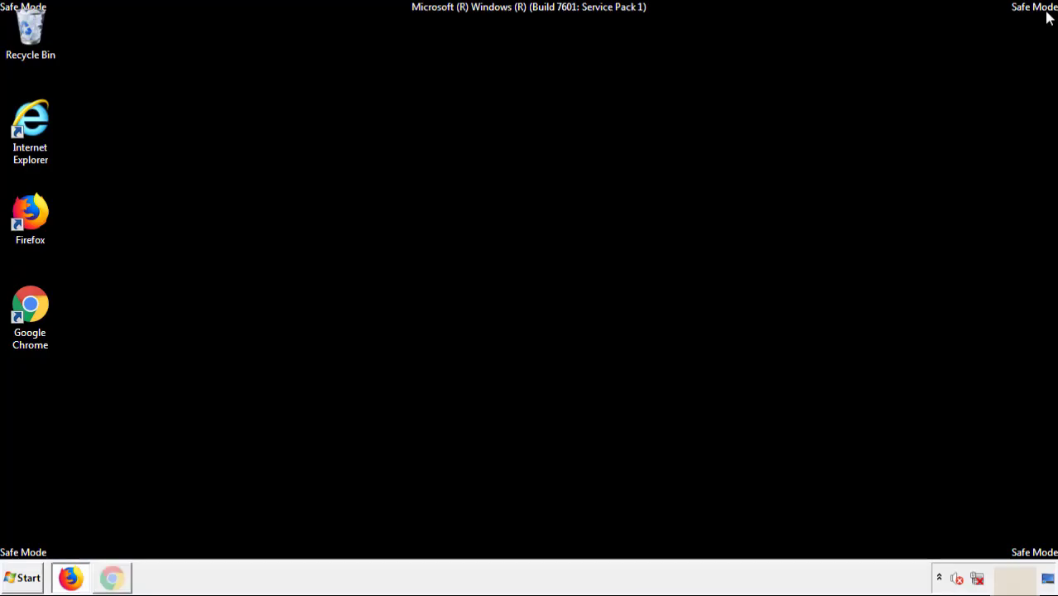
{"action": "left_click", "coordinate": [27, 579]}
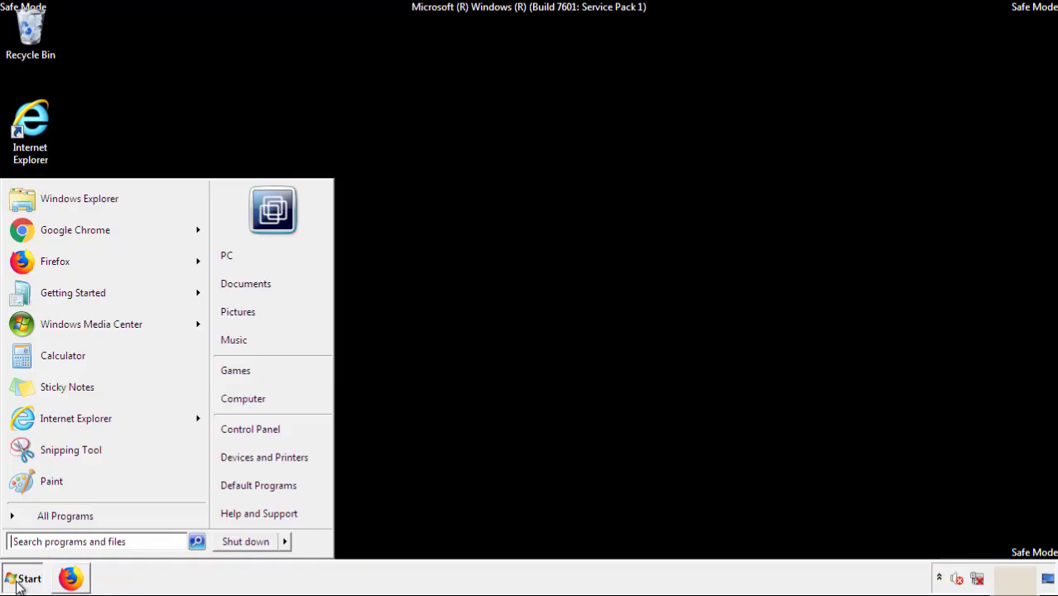